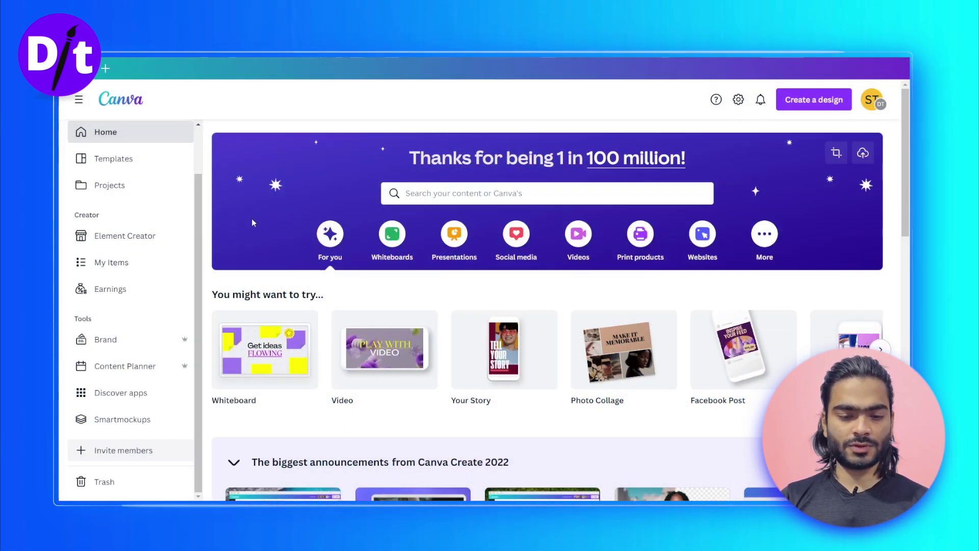
- Browse the Apps page and preview the Text to Image app's slides, then return Home
scroll(252, 222, down, 3)
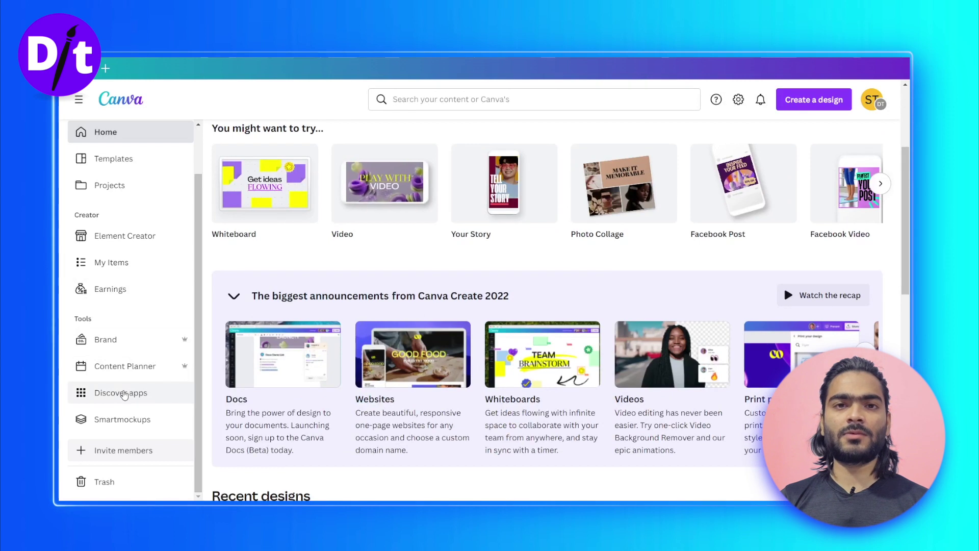
click(124, 393)
scroll(275, 298, down, 1)
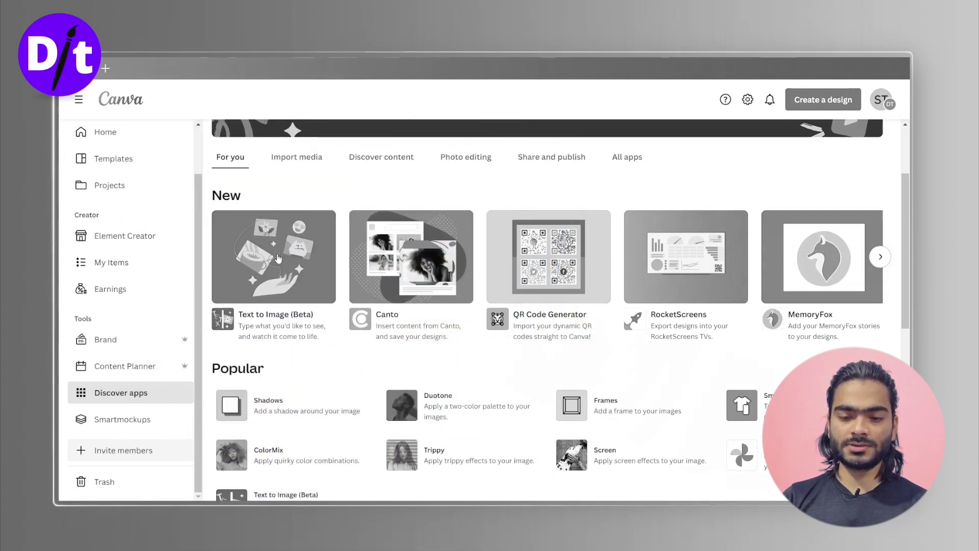
click(257, 276)
click(588, 291)
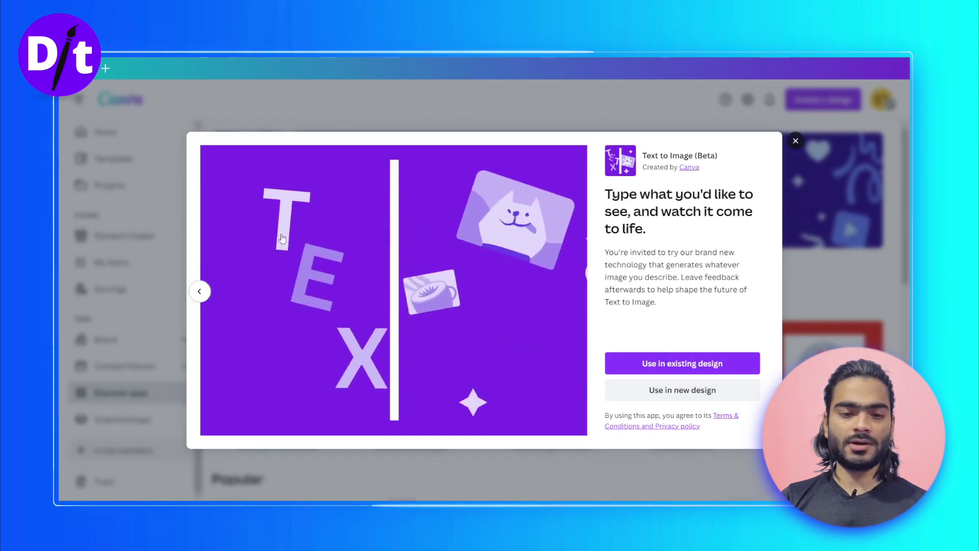
click(792, 139)
click(122, 131)
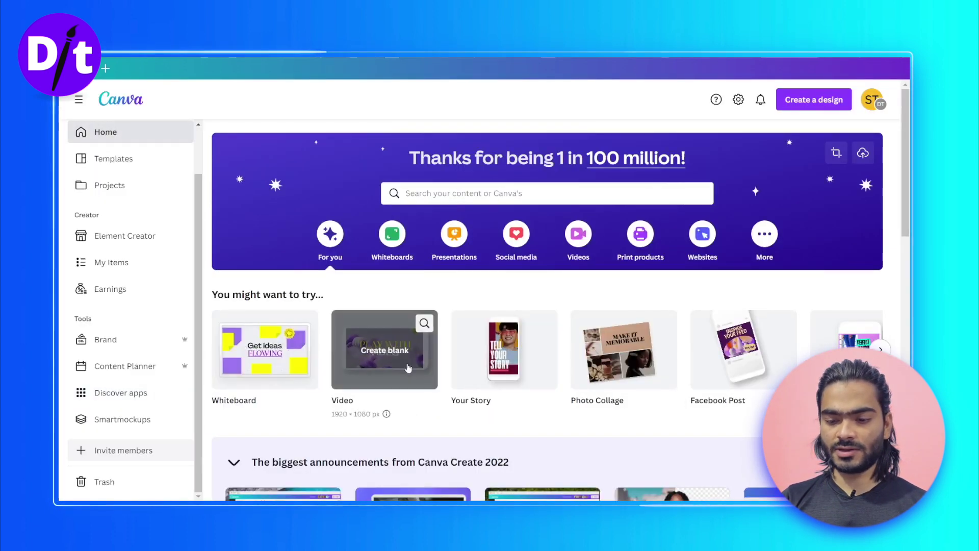
- Create a blank video design and bring up the Text to Image app from More apps
click(401, 351)
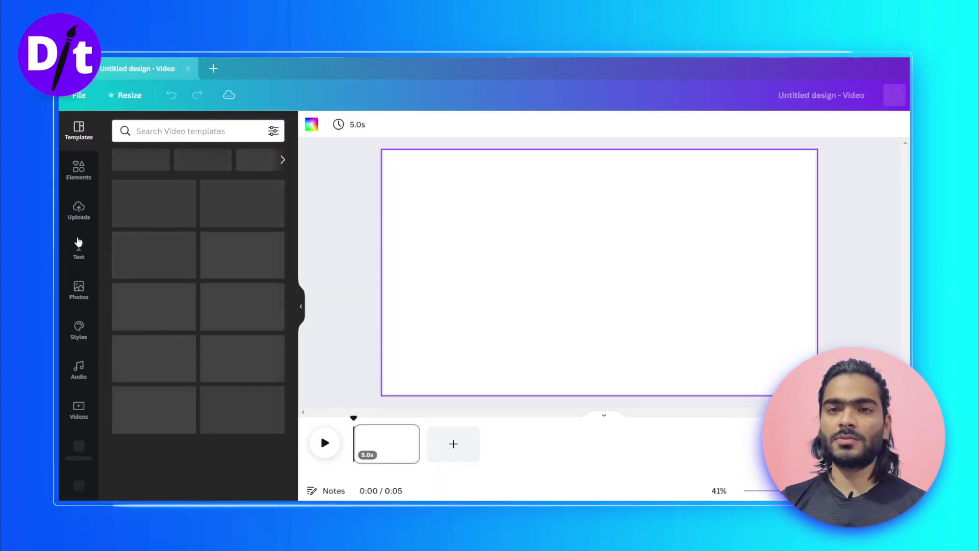
scroll(77, 224, down, 5)
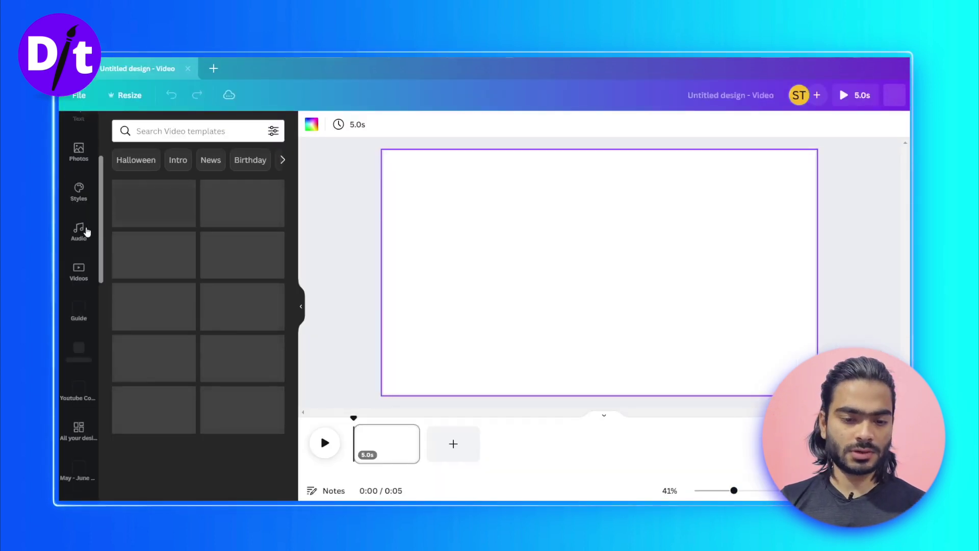
scroll(85, 240, down, 5)
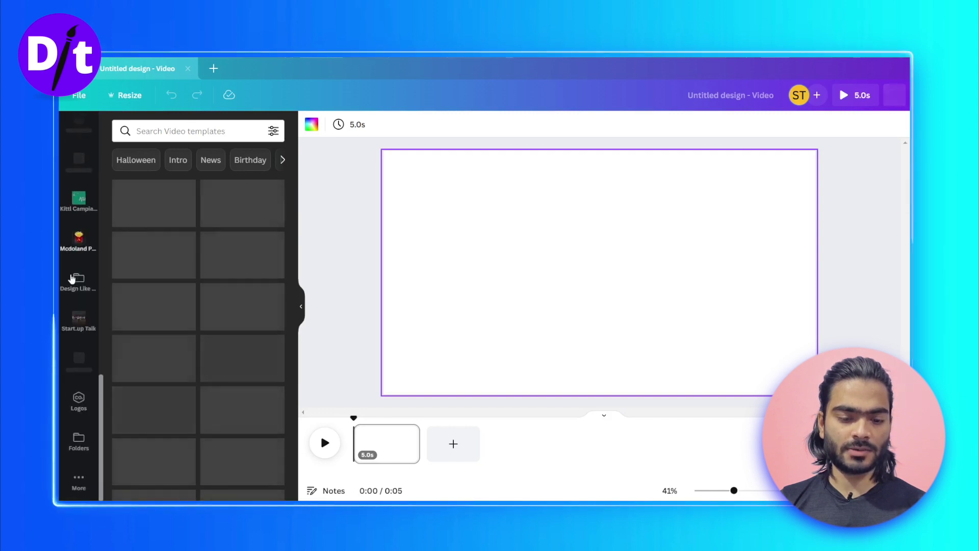
scroll(74, 479, down, 1)
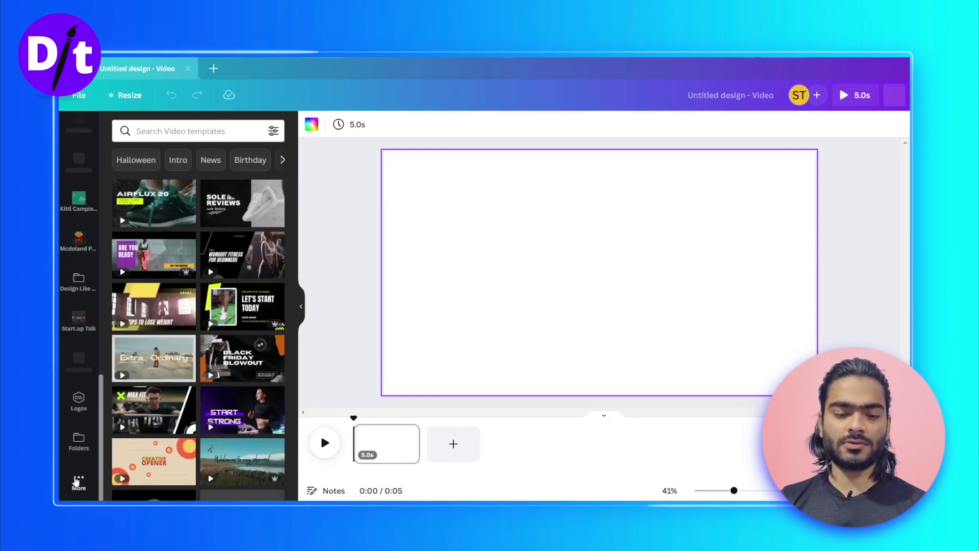
click(77, 479)
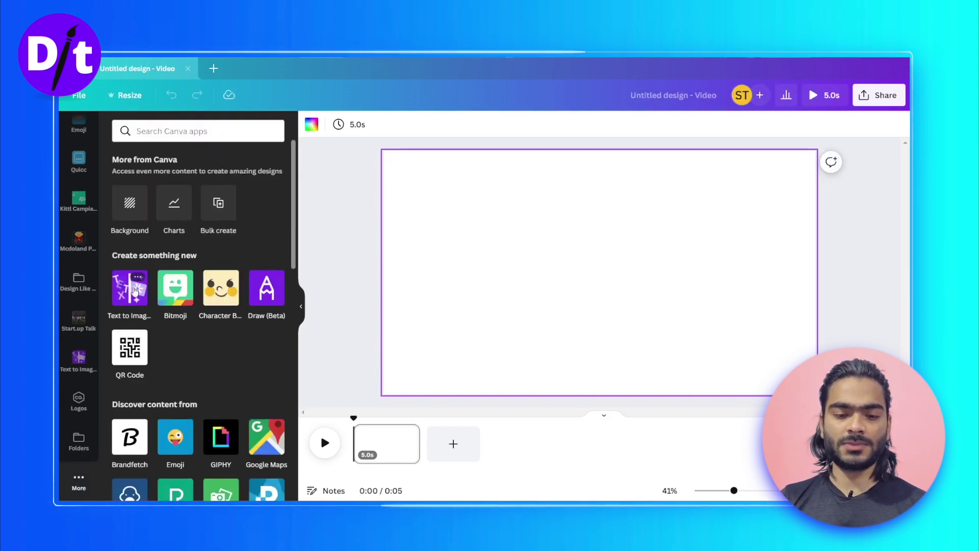
click(136, 290)
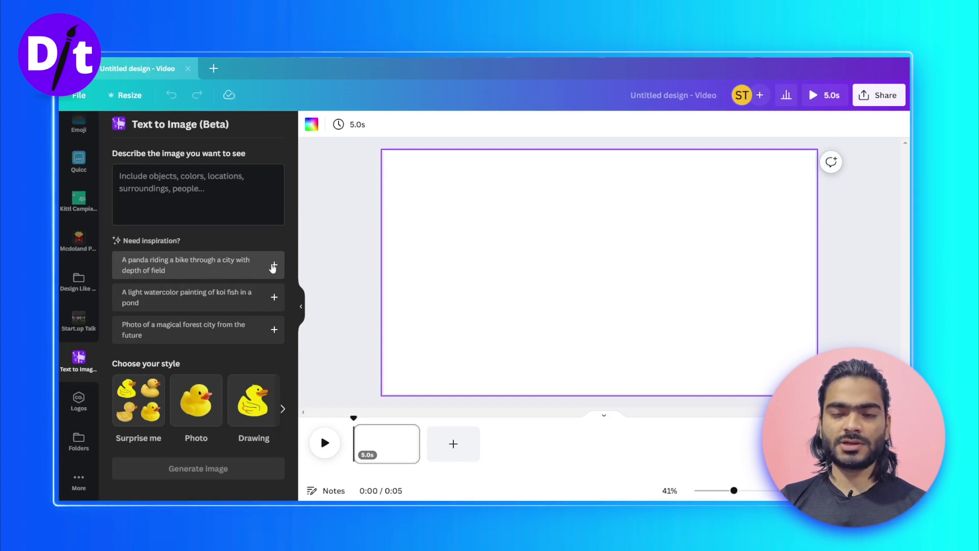
- Fill the prompt with the panda suggestion, then clear it again
click(274, 265)
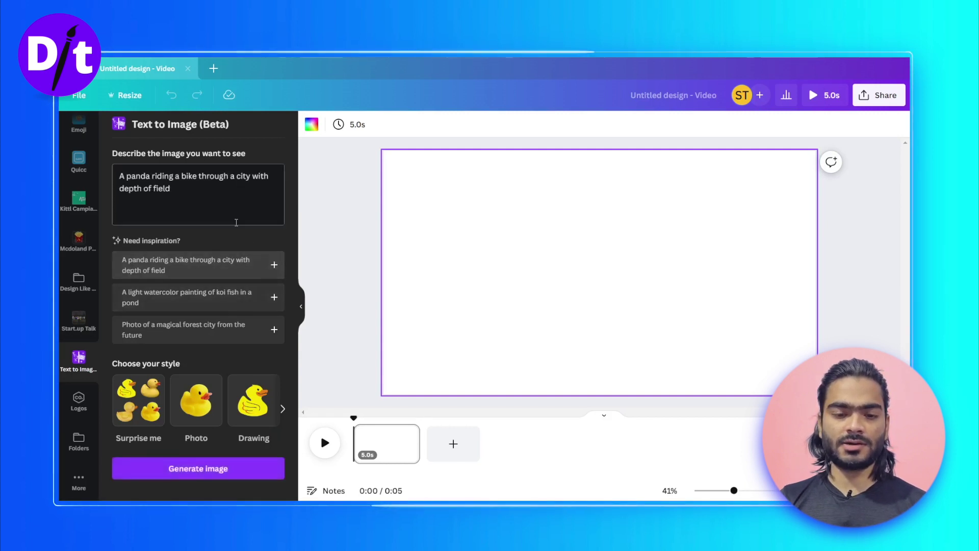
key(ctrl+a)
key(BackSpace)
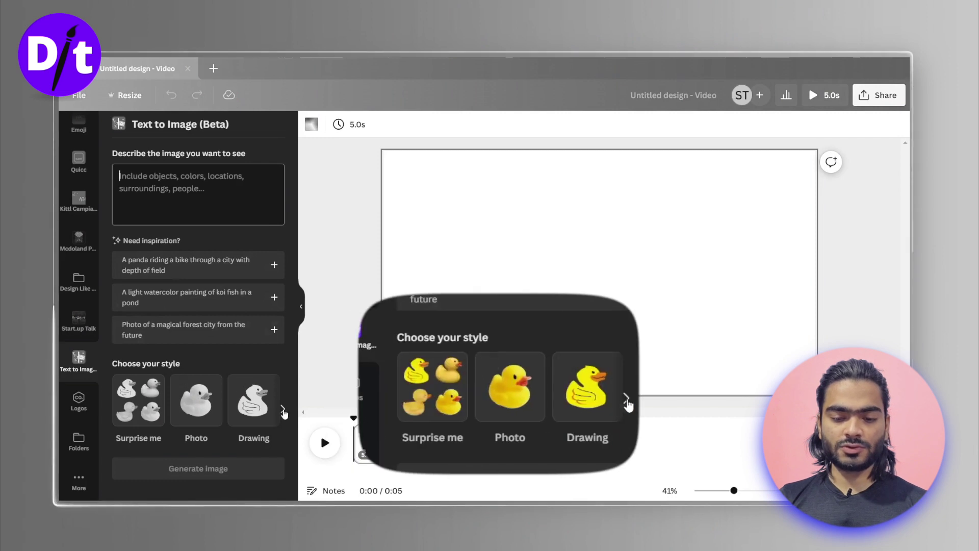
- Browse the image style carousel, then generate images from the panda-riding-a-bike suggestion
click(284, 410)
click(114, 406)
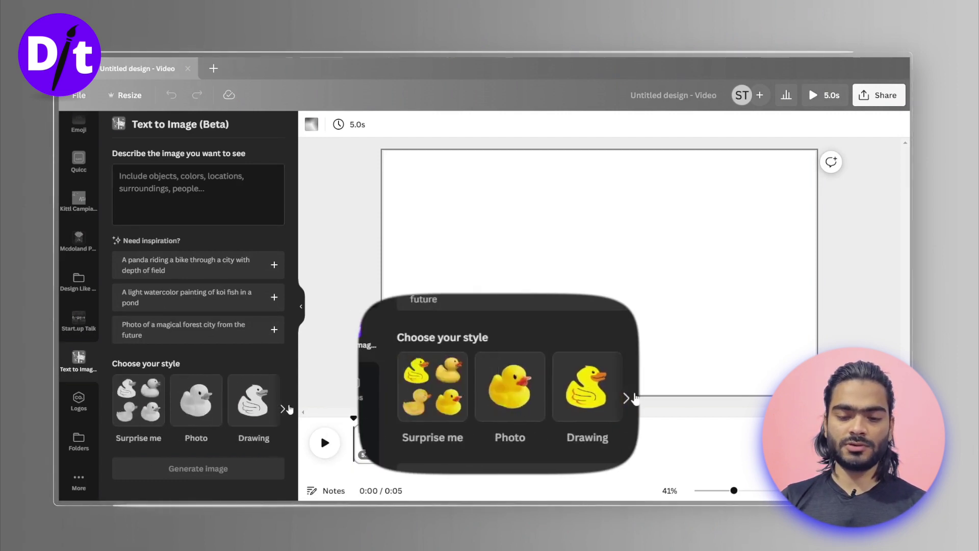
click(283, 408)
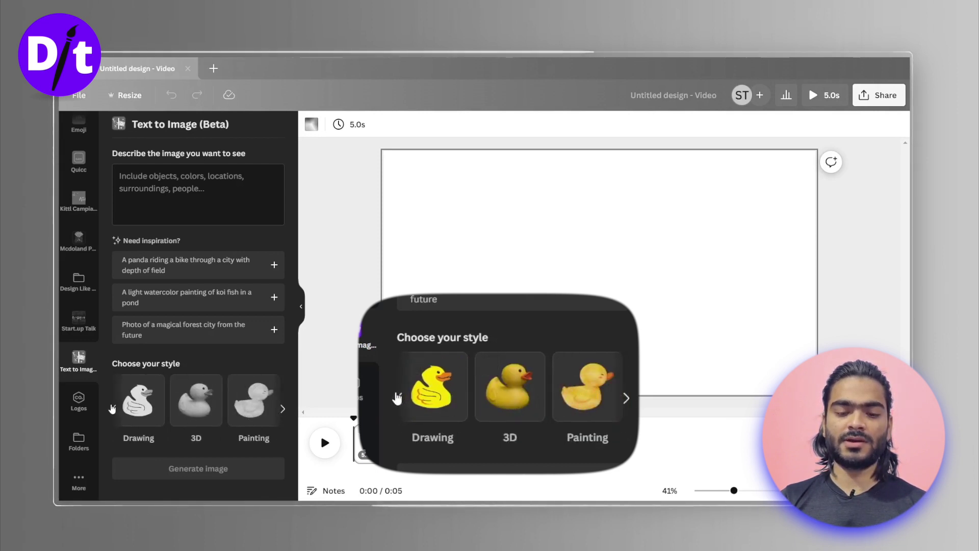
click(112, 409)
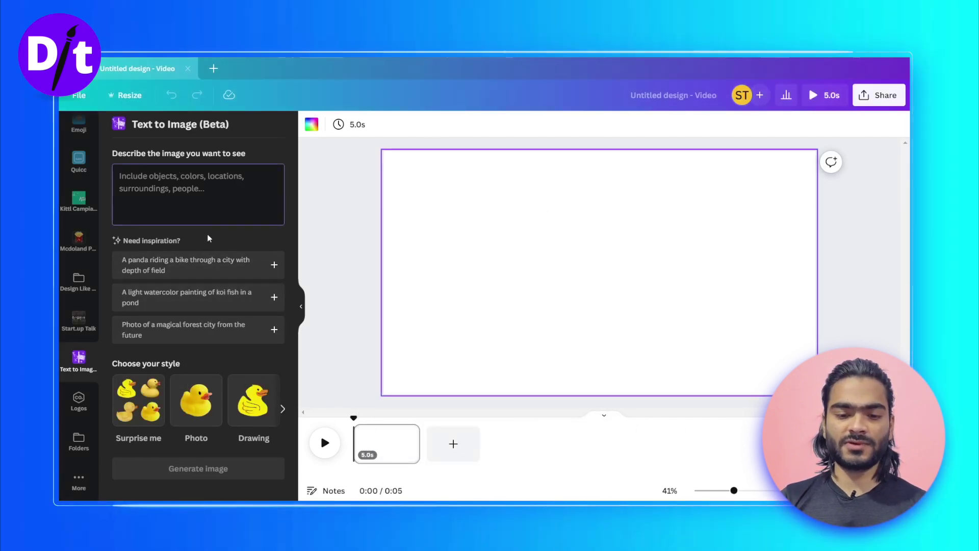
click(274, 265)
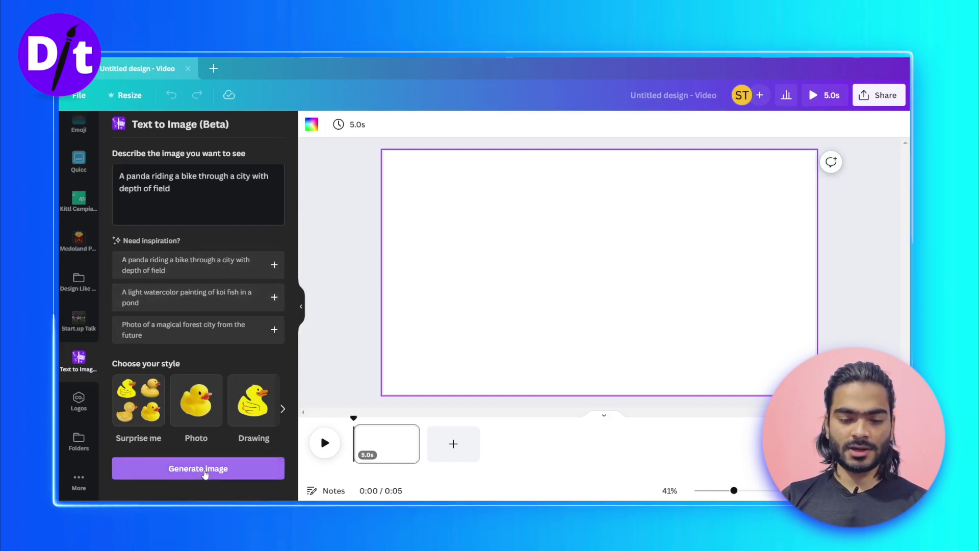
click(204, 473)
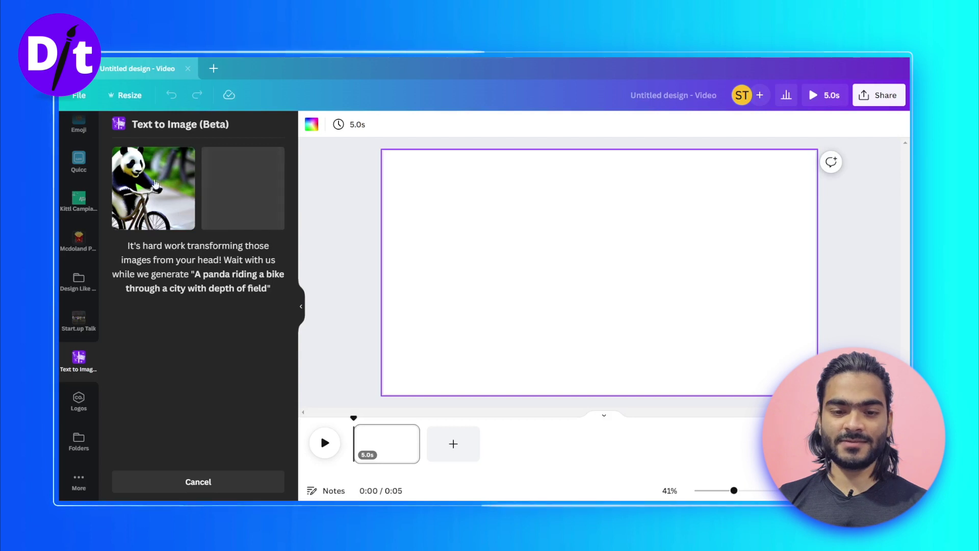
- Insert the first panda-on-bicycle result at the page's top right, enlarged, then reset the generator
click(155, 183)
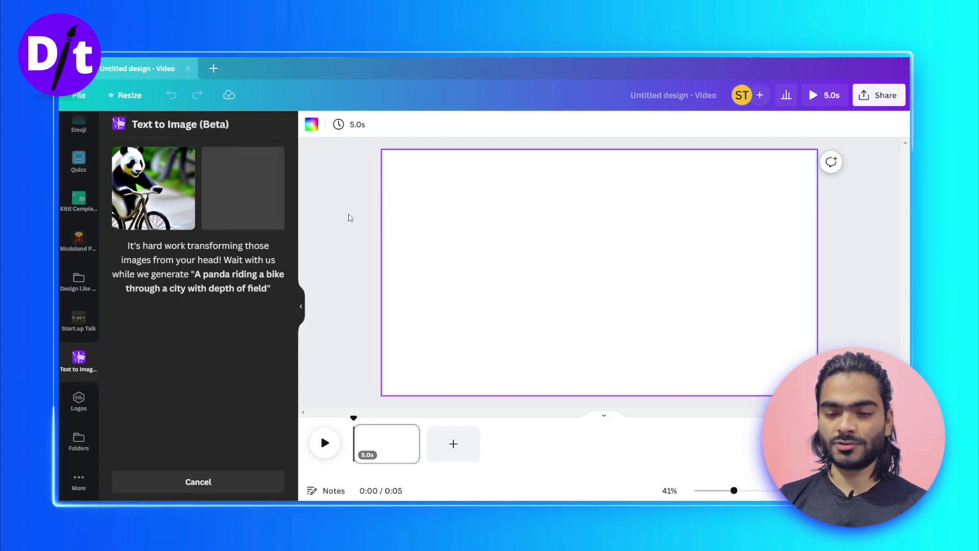
mouse_move(735, 226)
mouse_down()
mouse_move(752, 226)
mouse_move(729, 228)
mouse_up()
drag(662, 297, 592, 372)
drag(721, 258, 723, 268)
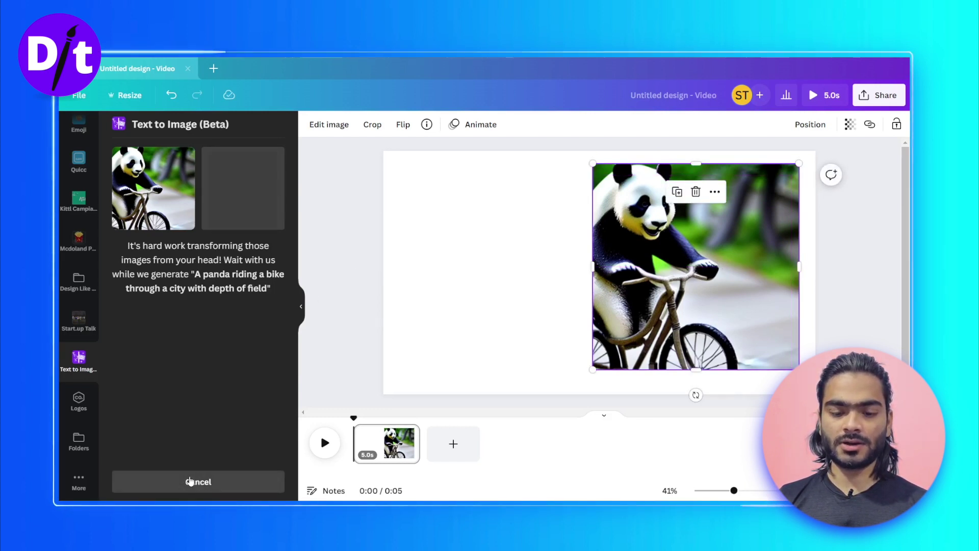
click(199, 482)
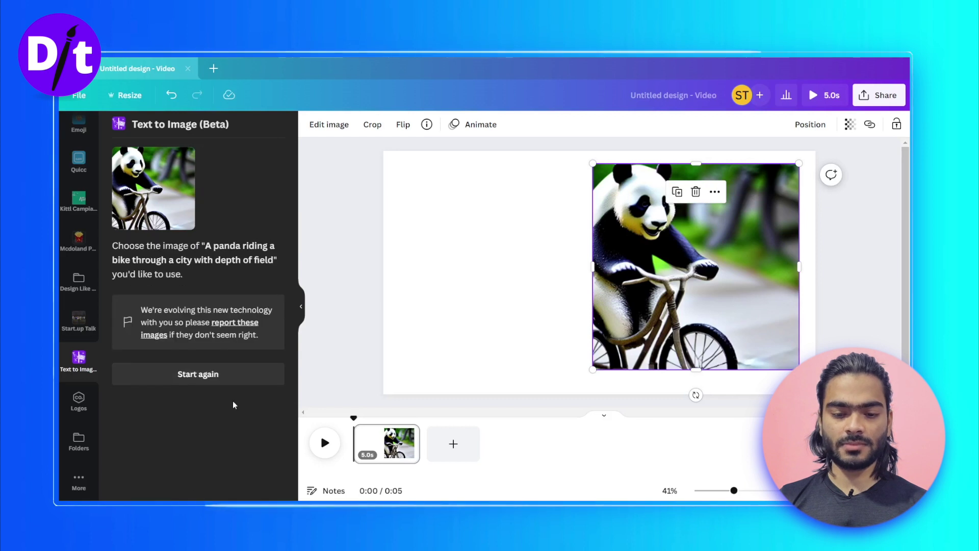
click(200, 375)
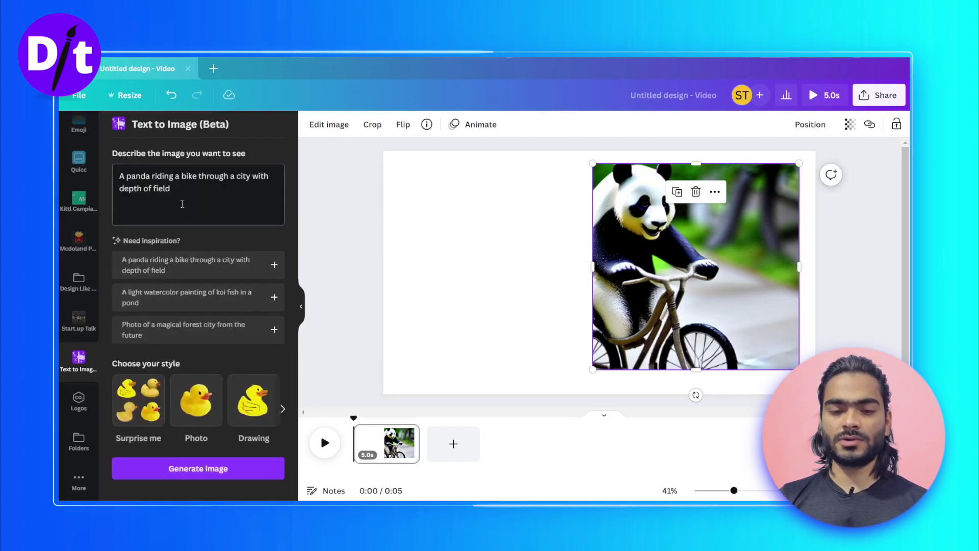
- Center the panda image and generate images for a new 'lion in space' prompt
drag(622, 223, 637, 229)
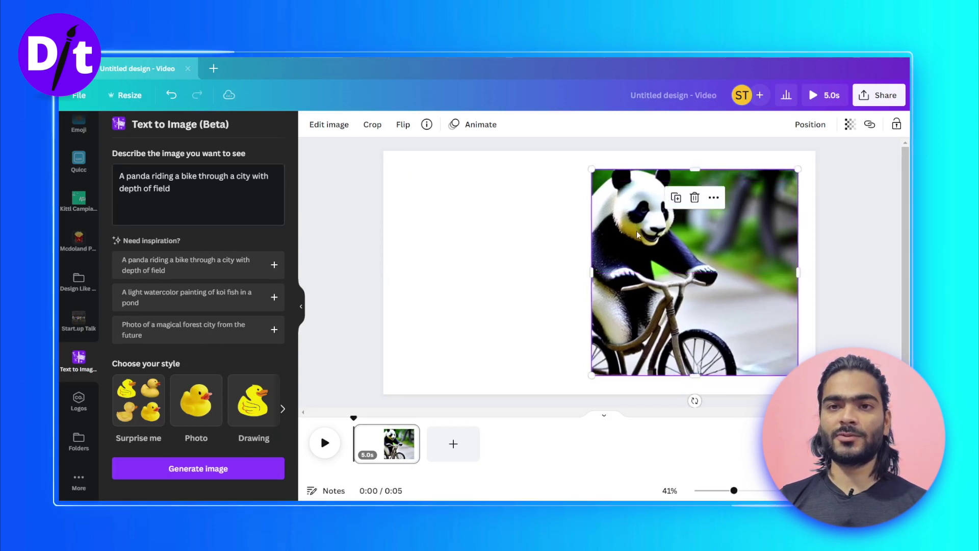
drag(185, 198, 111, 176)
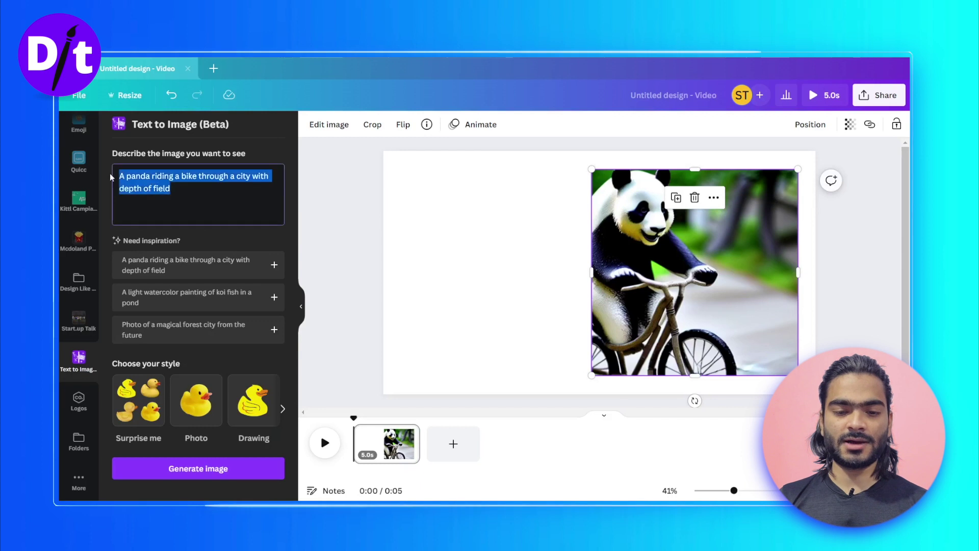
key(BackSpace)
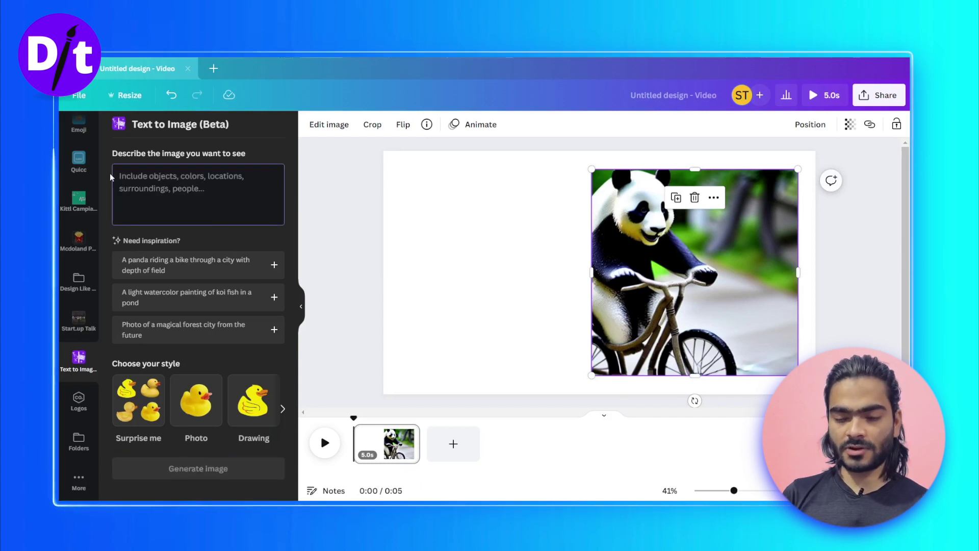
text(I)
text(ion)
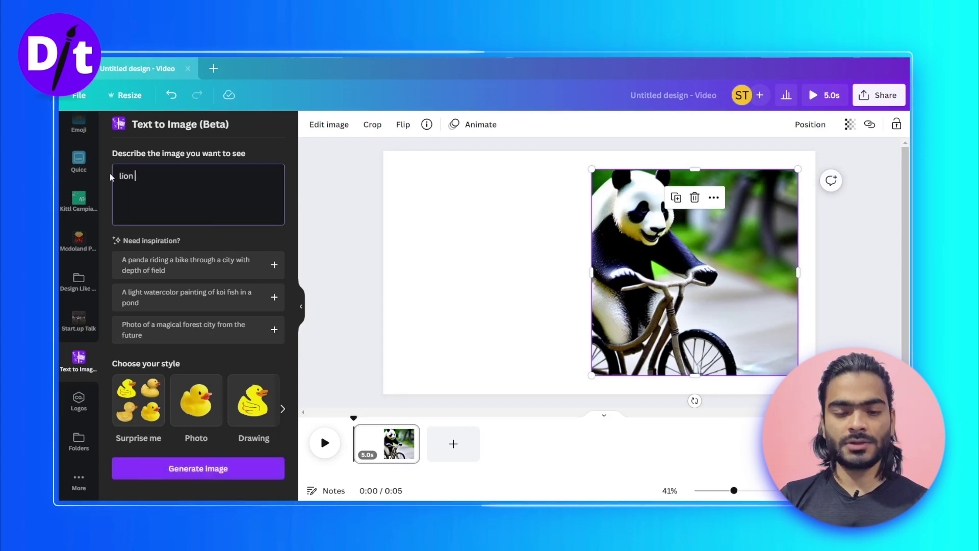
text( in)
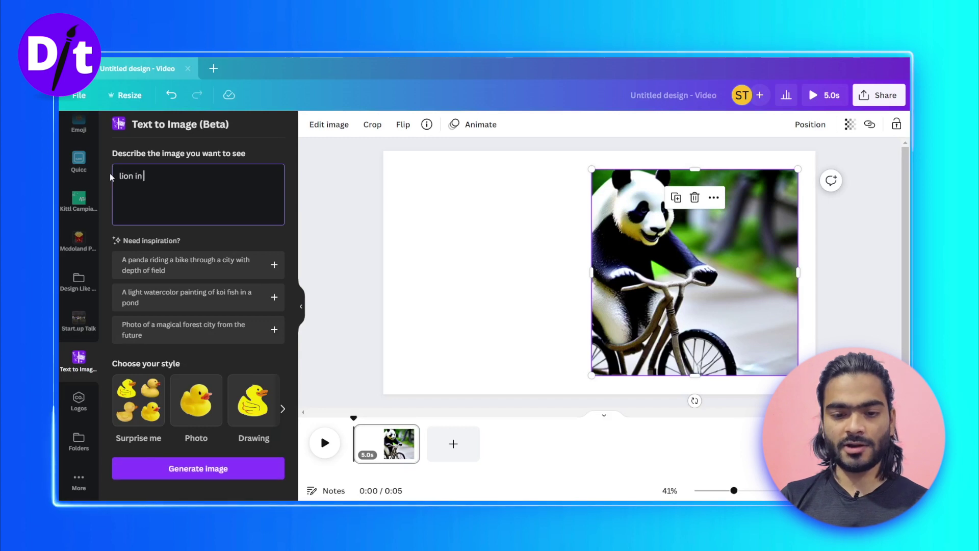
text( space)
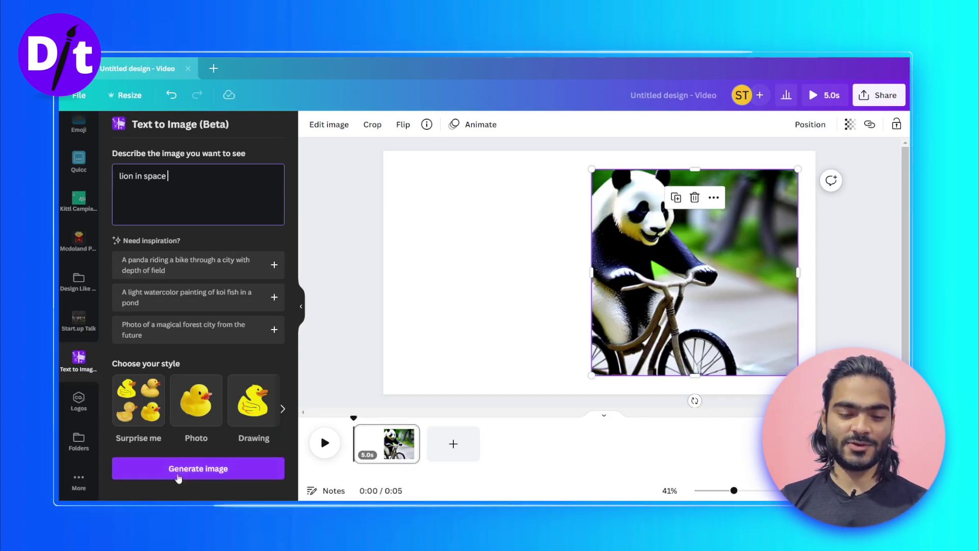
click(188, 468)
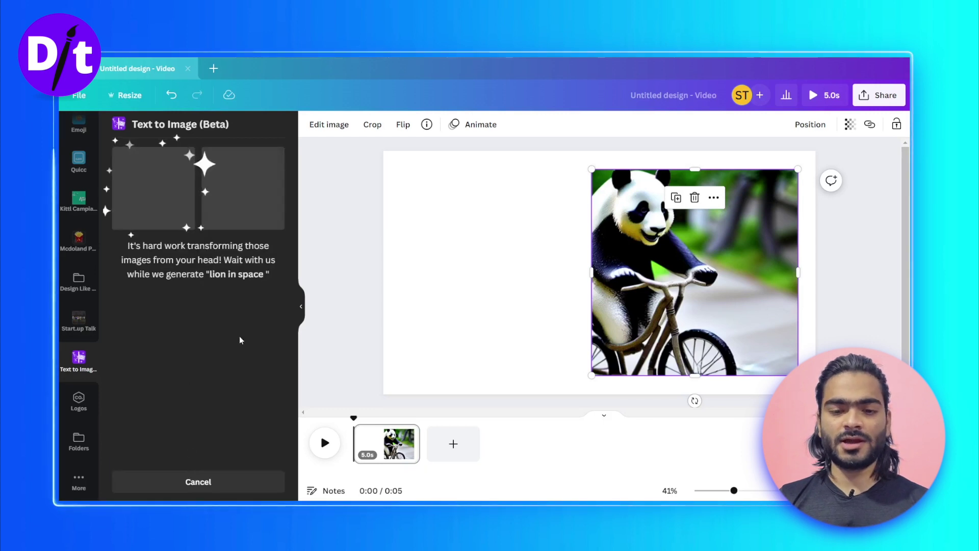
- Place the cartoon lion left of the panda, enlarged to 771x771 and aligned
drag(702, 311, 712, 311)
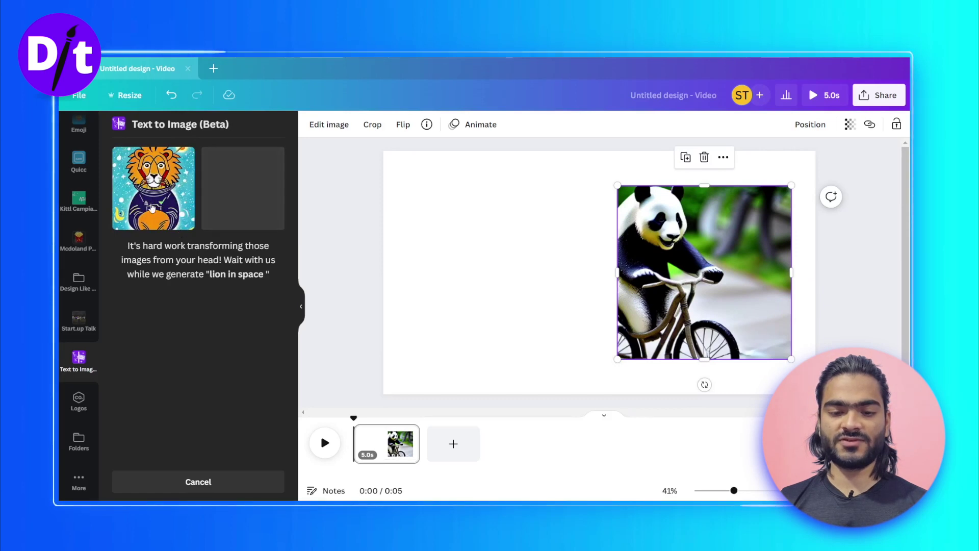
click(153, 188)
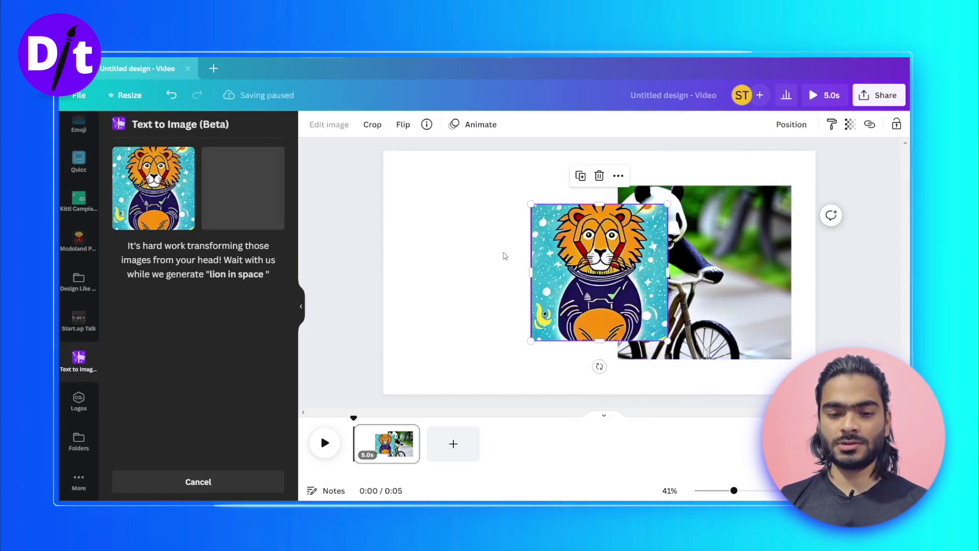
drag(604, 263, 491, 246)
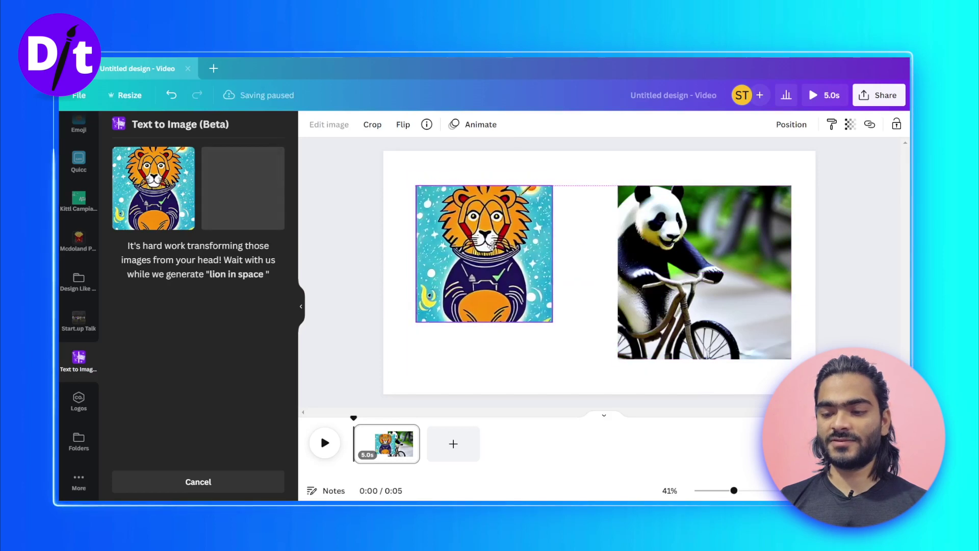
drag(552, 321, 597, 354)
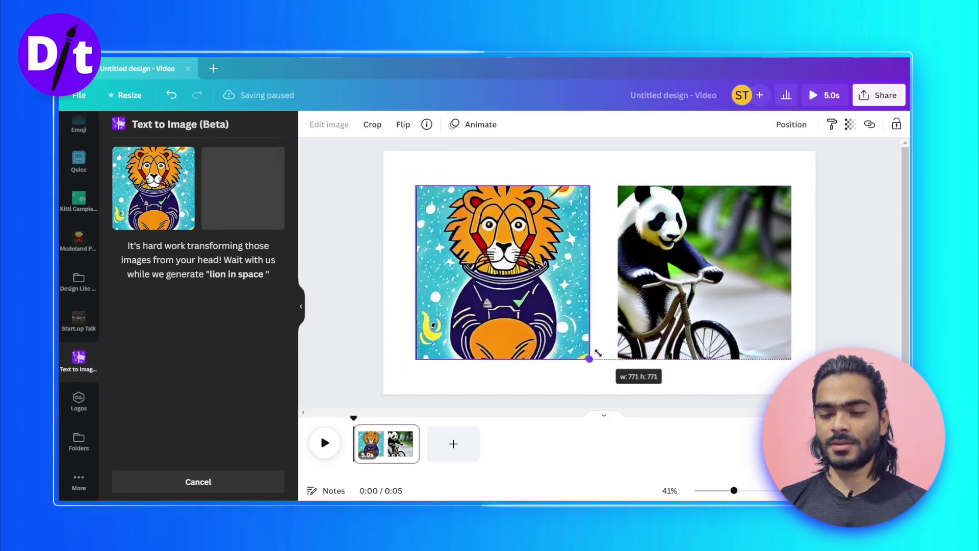
drag(551, 327, 561, 327)
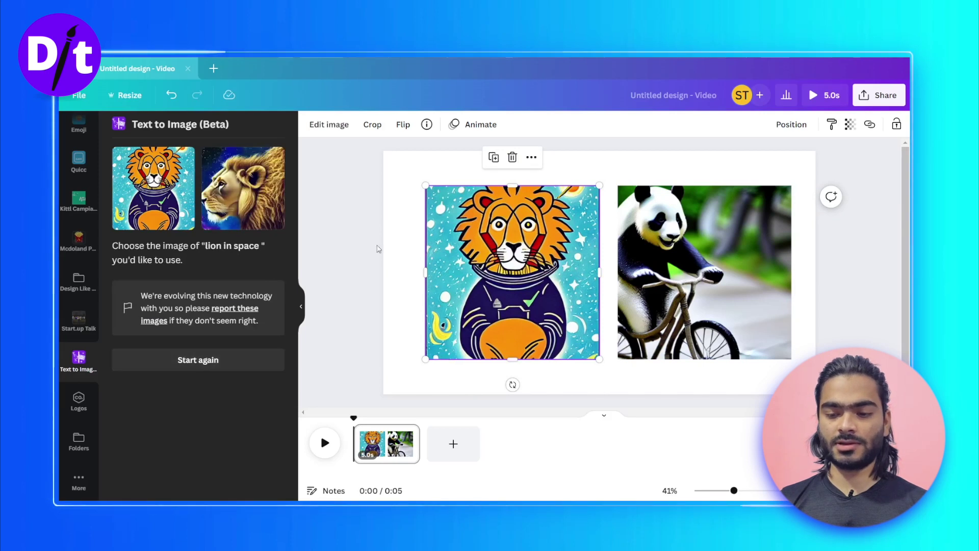
- Add page two and place the realistic lion portrait, enlarged, on its right side
click(453, 444)
click(232, 185)
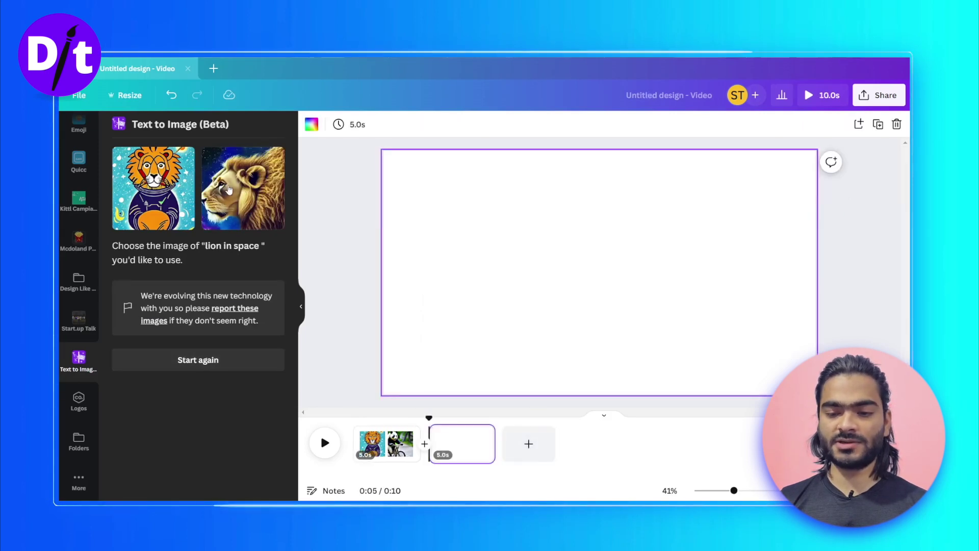
drag(564, 272, 674, 243)
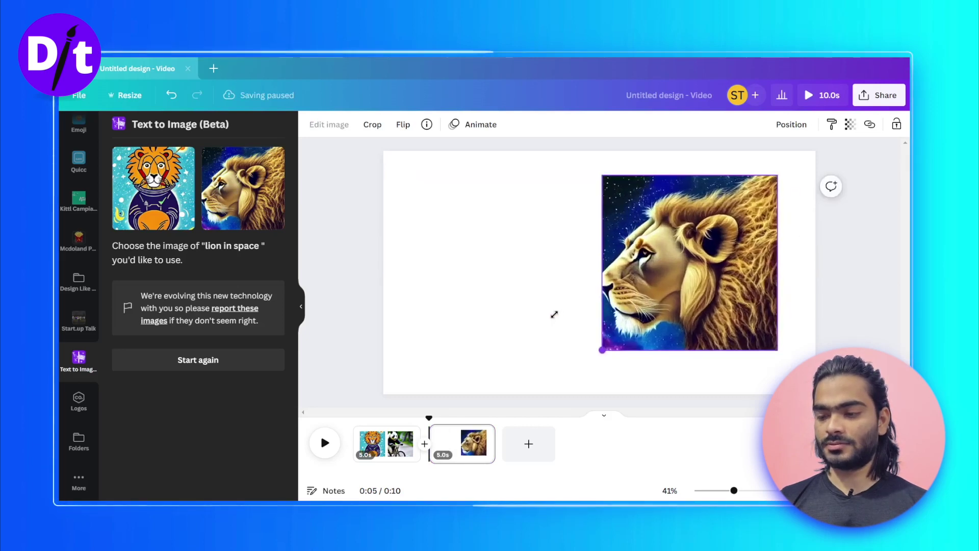
mouse_move(554, 314)
mouse_down()
mouse_move(525, 319)
mouse_move(543, 316)
mouse_up()
drag(687, 289, 709, 289)
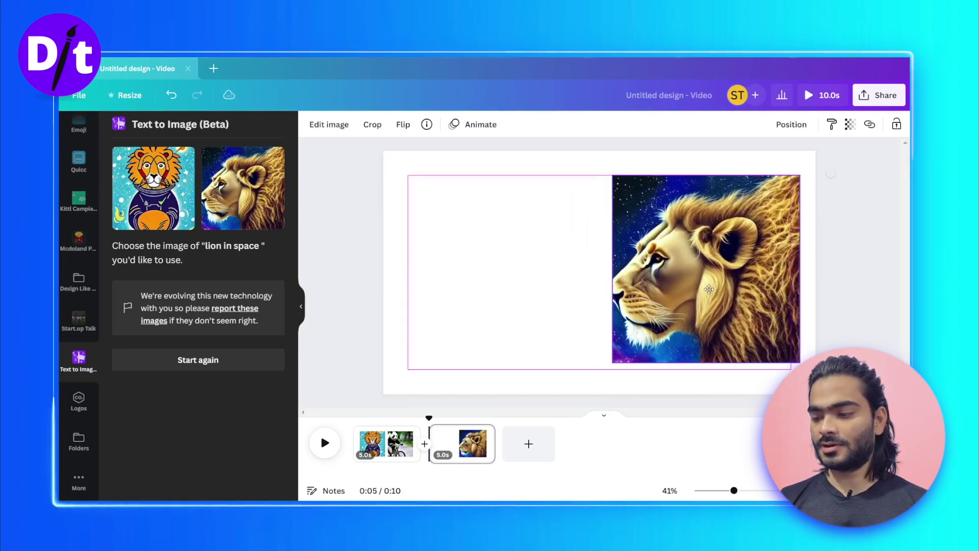
click(500, 326)
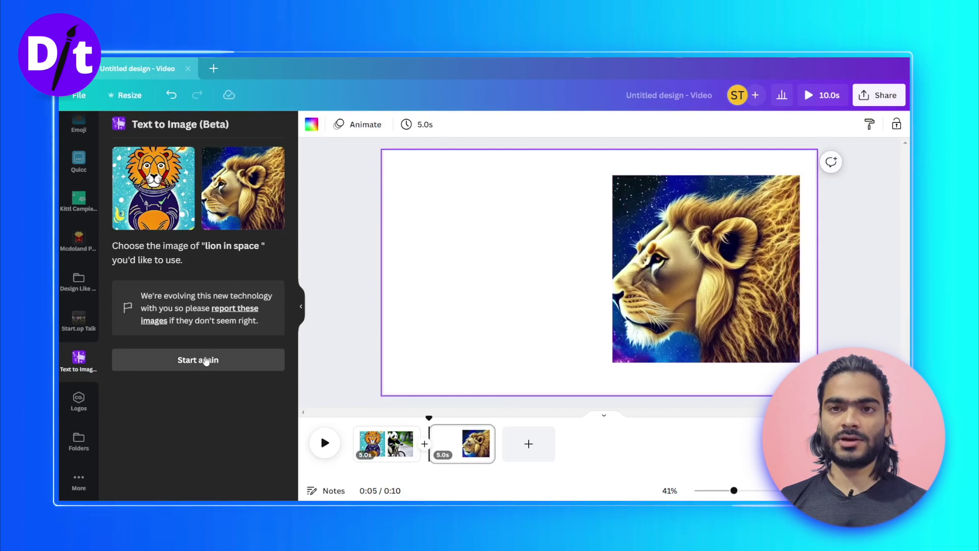
click(206, 360)
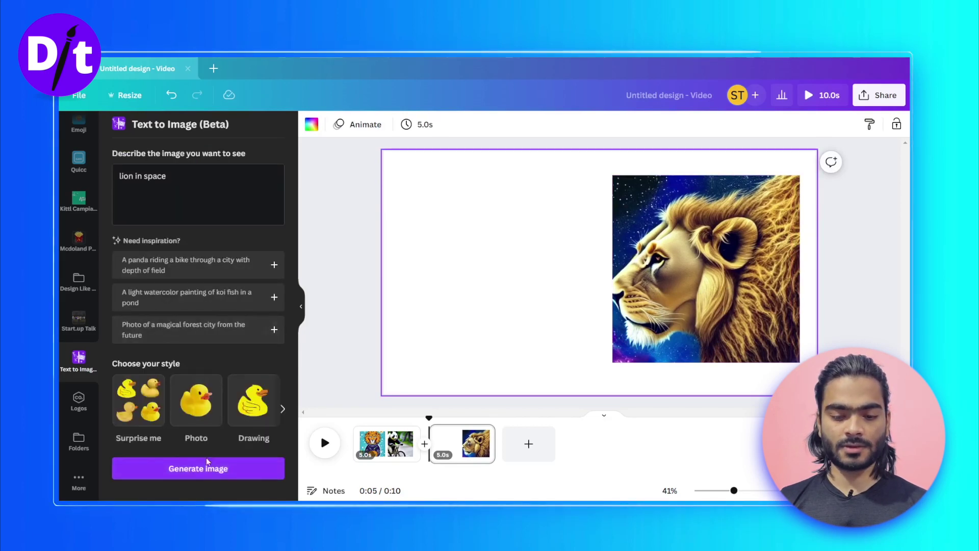
- Choose the 3D style and generate new 'lion in space' images
click(283, 408)
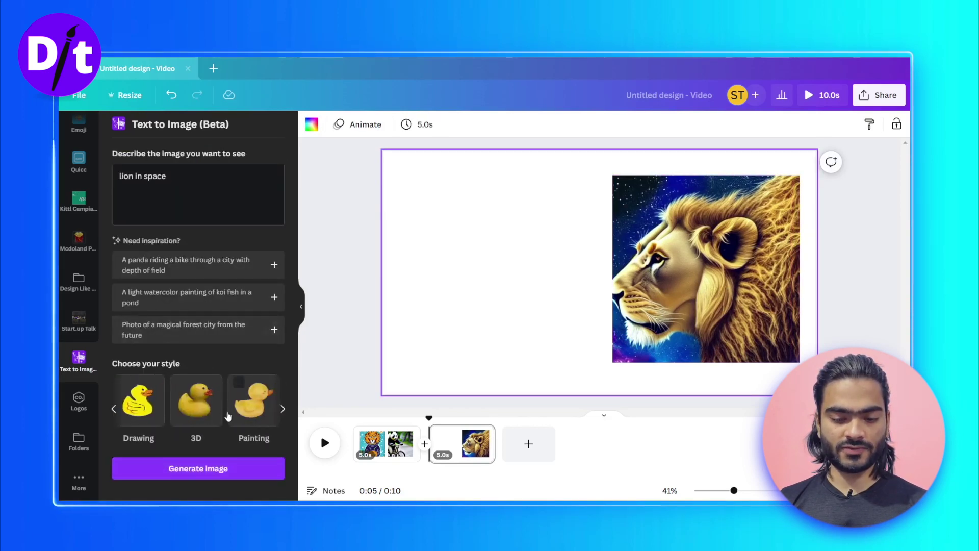
click(196, 400)
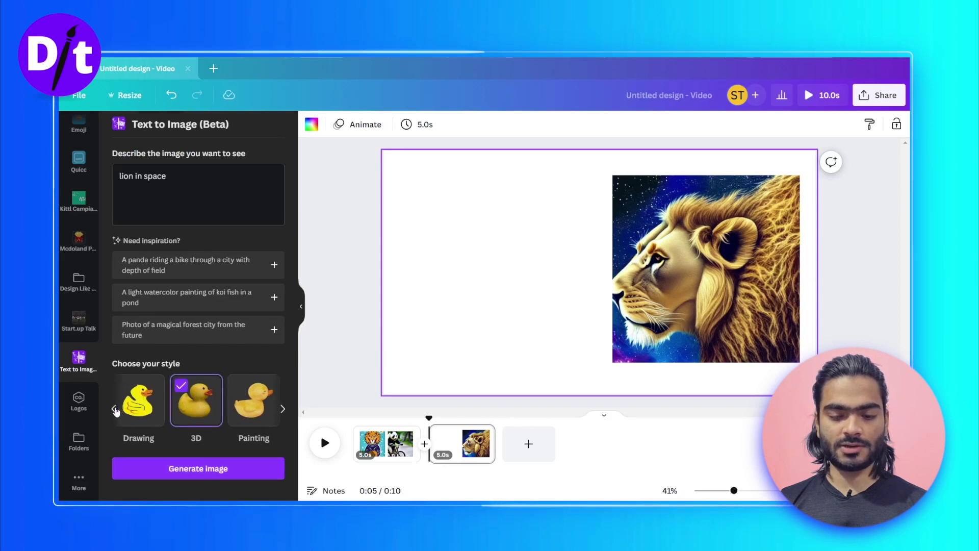
click(114, 409)
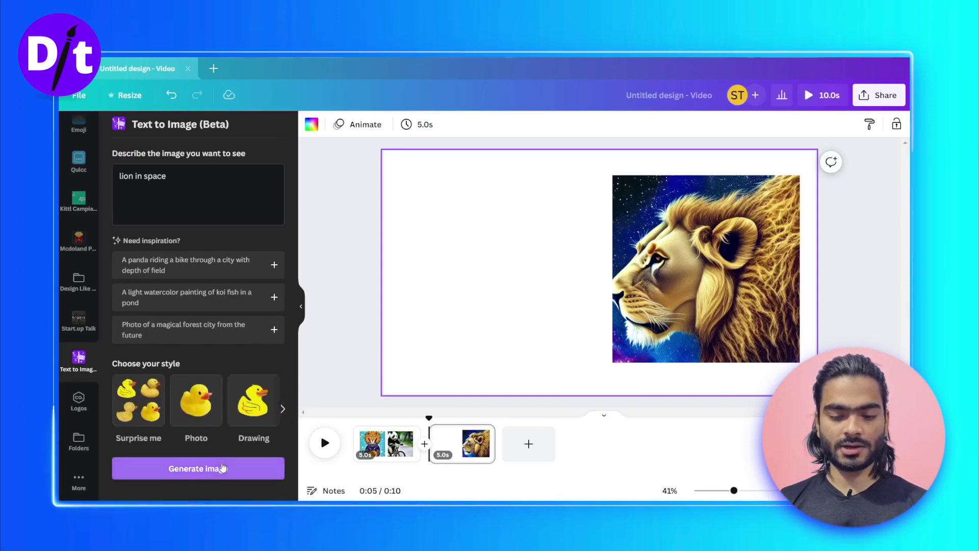
click(206, 468)
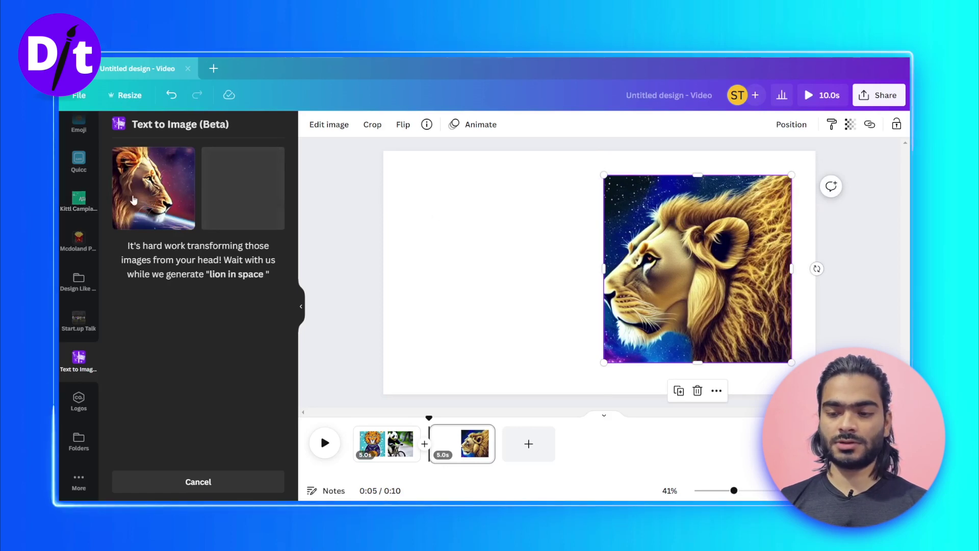
- Place the new lion-facing-earth image left of the portrait, enlarged to 753x753
click(133, 199)
drag(571, 255, 453, 239)
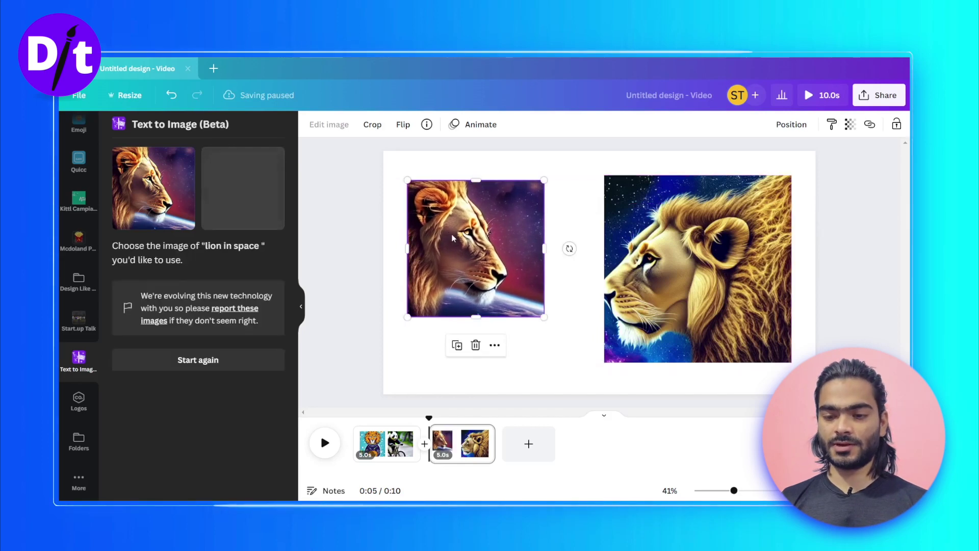
drag(545, 317, 583, 343)
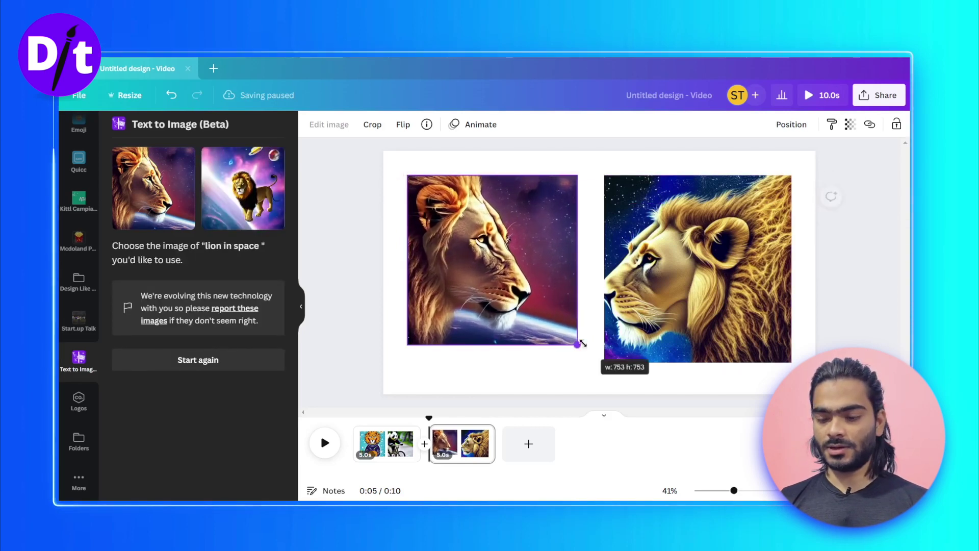
- Add a third page with the walking space lion, enlarged and shifted slightly left
click(528, 444)
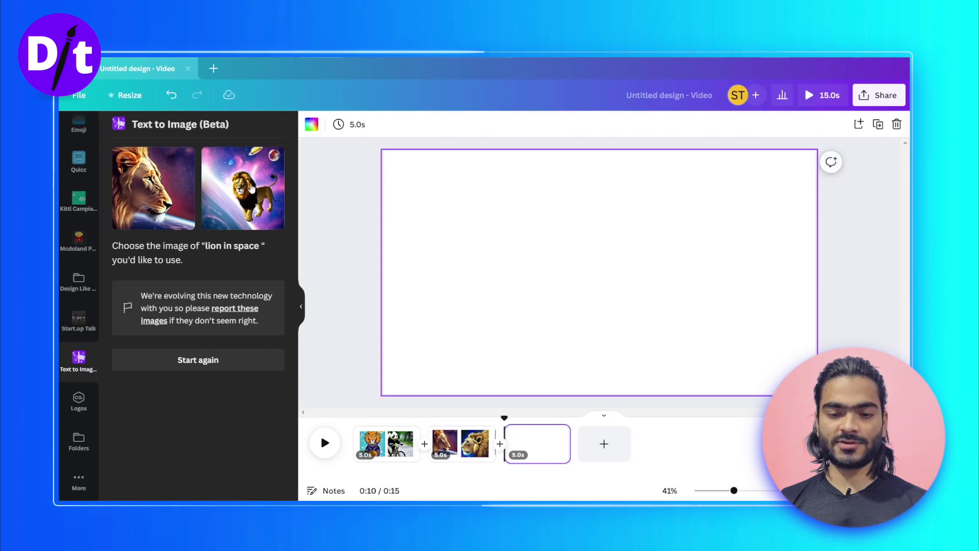
click(251, 188)
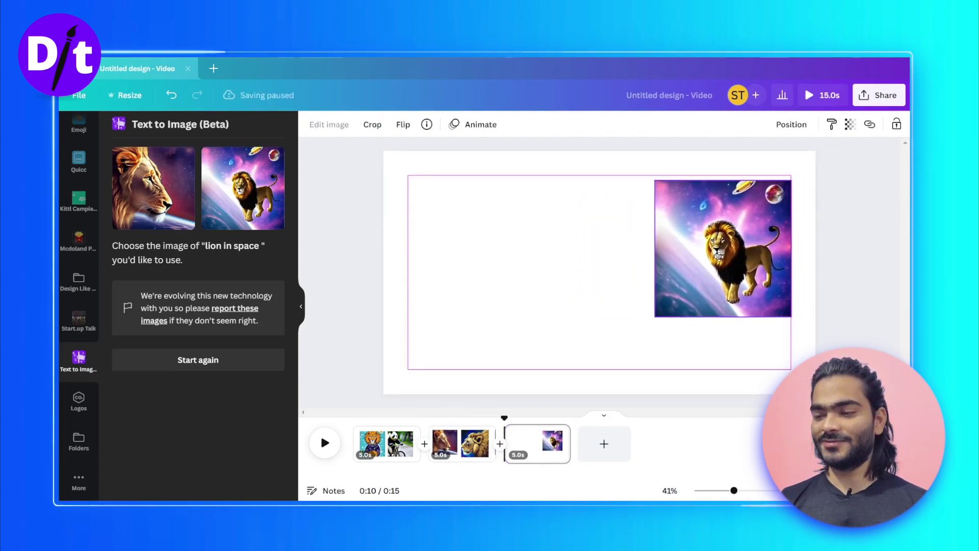
drag(655, 316, 580, 353)
drag(754, 301, 743, 301)
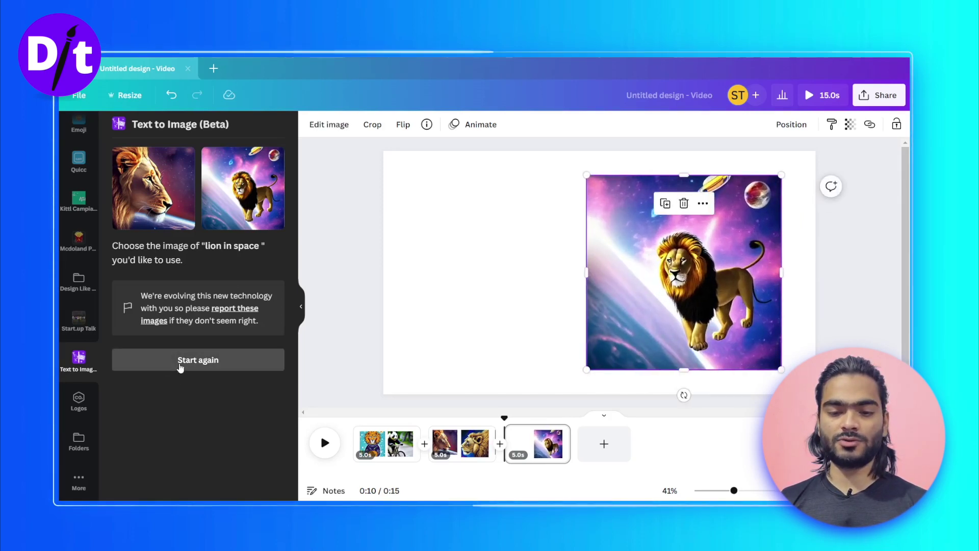
click(163, 359)
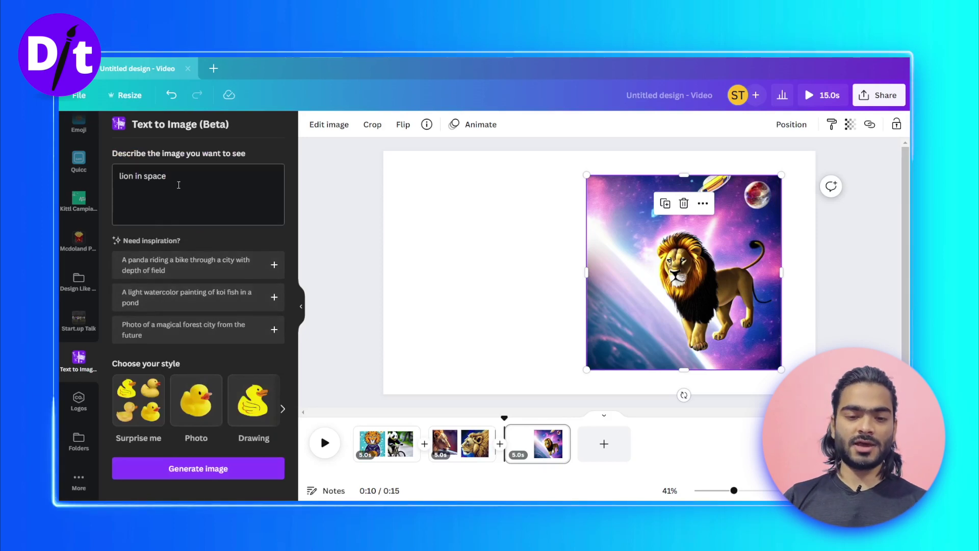
- Delete the 'lion in space' prompt text and nudge the page-three lion slightly right
drag(168, 177, 121, 182)
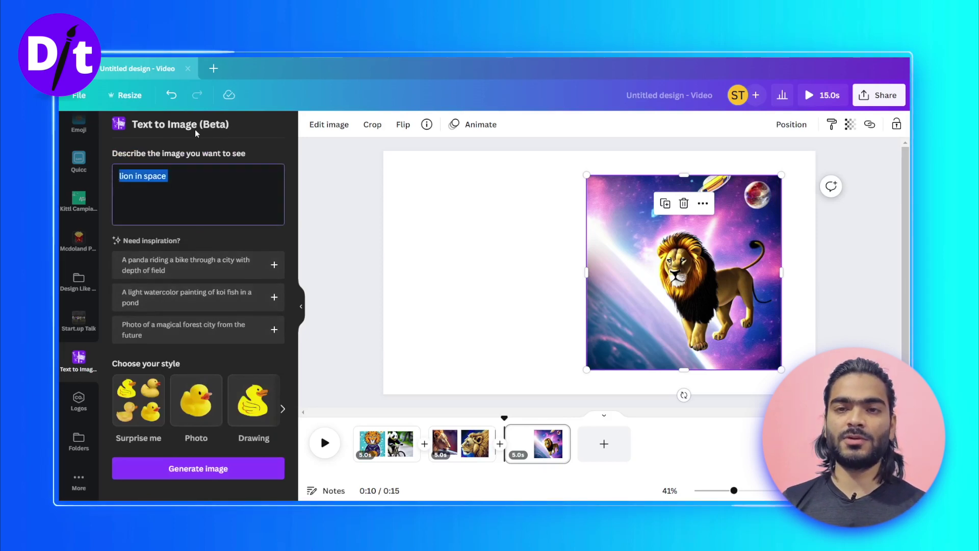
click(168, 177)
drag(168, 177, 119, 177)
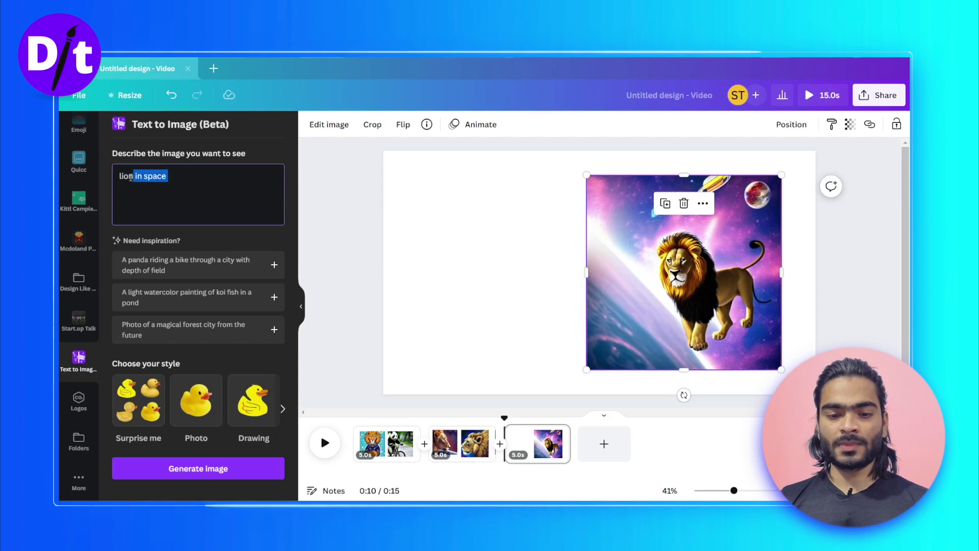
key(BackSpace)
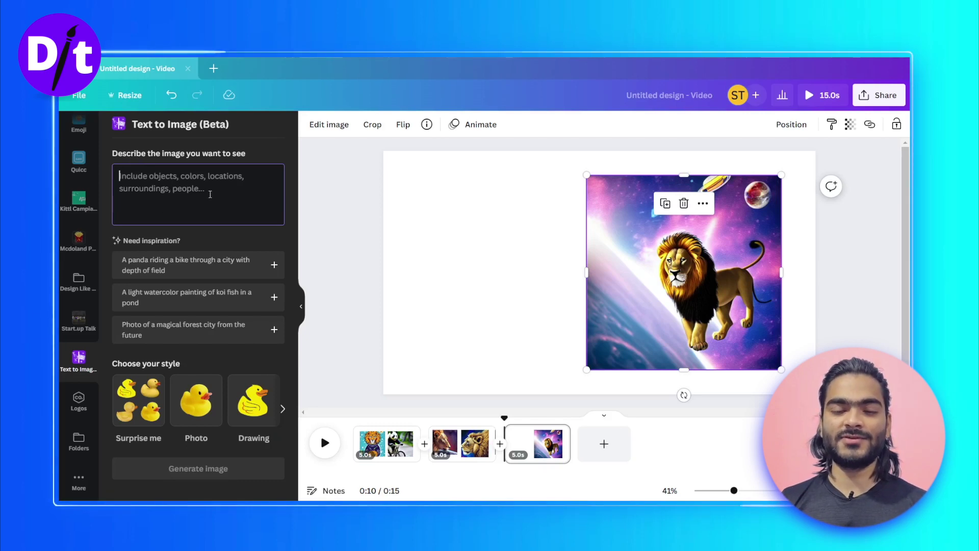
drag(670, 221, 678, 221)
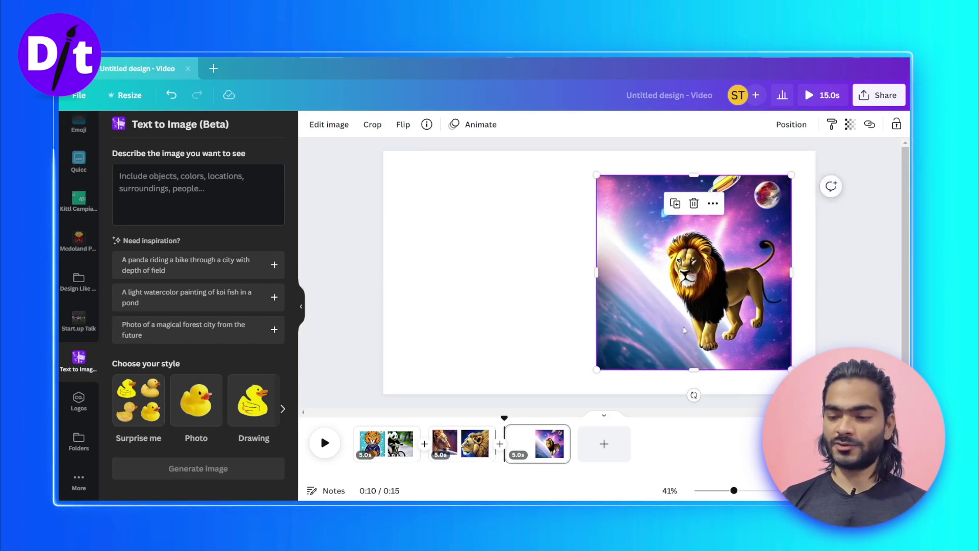
click(526, 319)
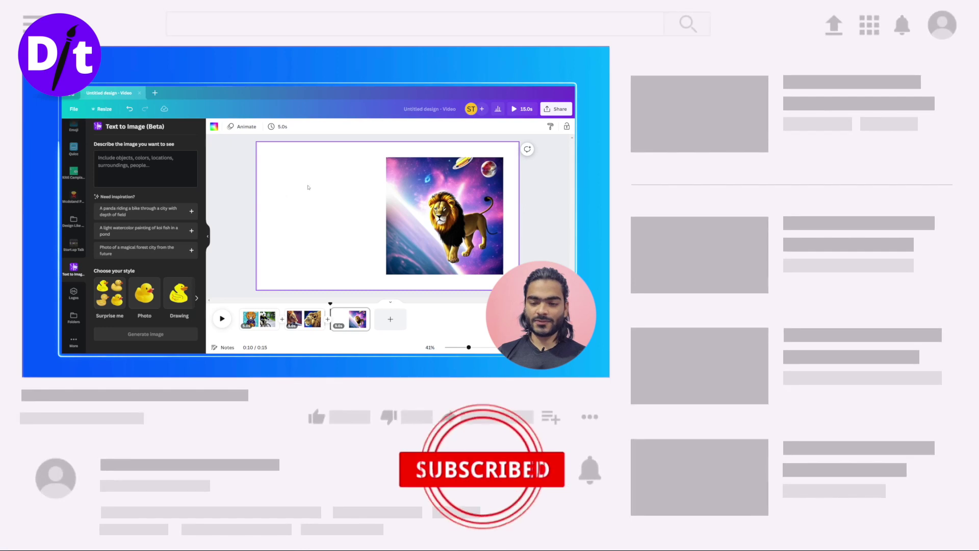
- Enlarge the walking lion to 864x864, then widen it leftward to 1,704 by 832
click(387, 273)
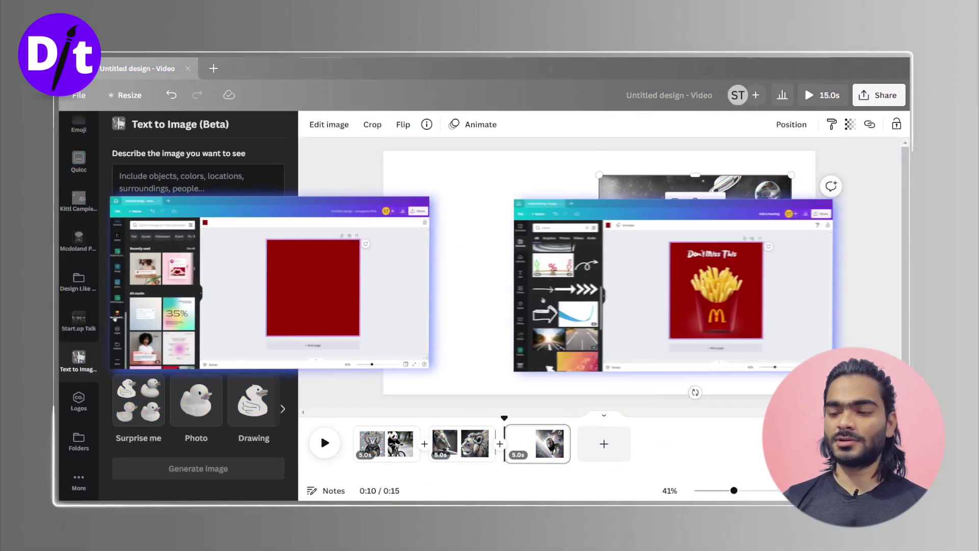
drag(598, 369, 599, 388)
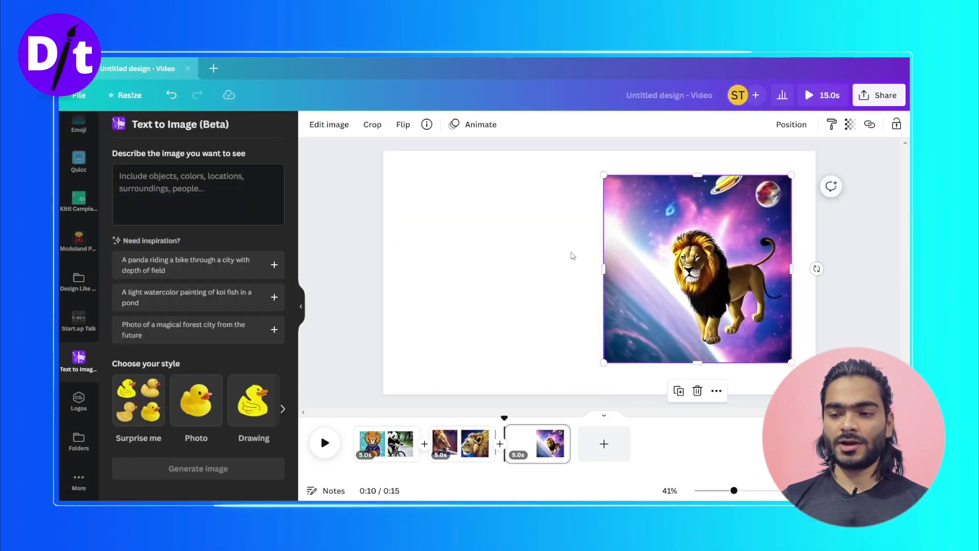
drag(573, 257, 406, 270)
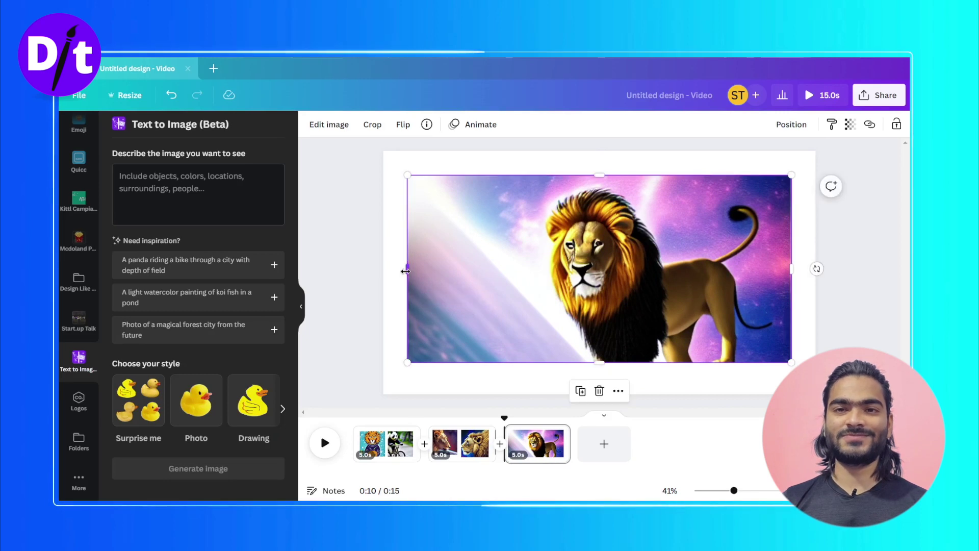